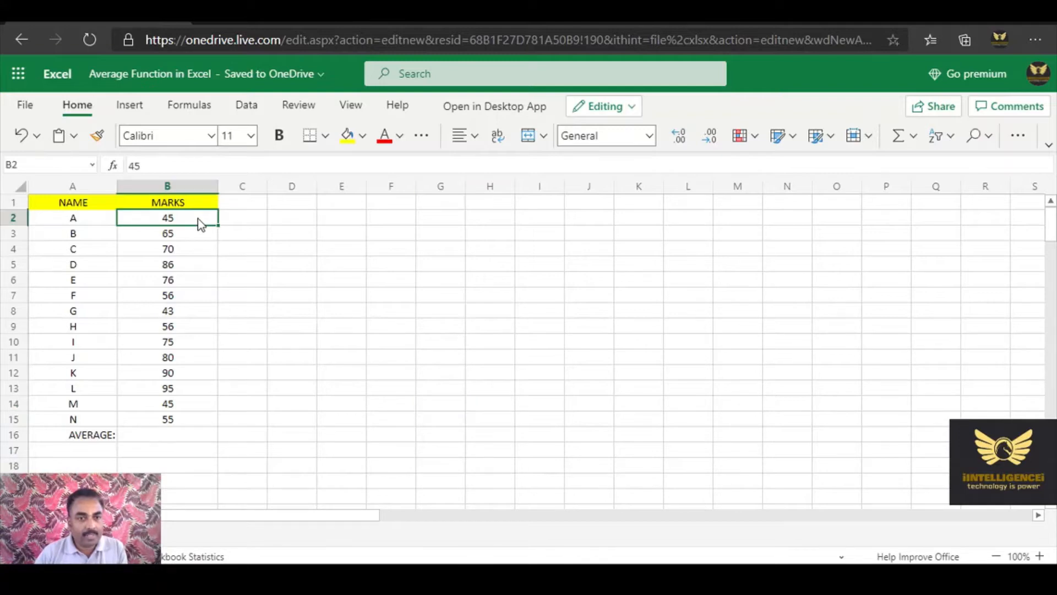
Select the marks in B2:B15 to examine the values in the MARKS column
{"action": "key", "text": "shift+Down"}
{"action": "key", "text": "shift+Down"}
{"action": "key", "text": "shift+Down"}
{"action": "key", "text": "shift+Down"}
{"action": "key", "text": "shift+Down"}
{"action": "key", "text": "shift+Down"}
{"action": "key", "text": "shift+Down"}
{"action": "key", "text": "shift+Down"}
{"action": "key", "text": "shift+Down"}
{"action": "key", "text": "shift+Down"}
{"action": "key", "text": "shift+Down"}
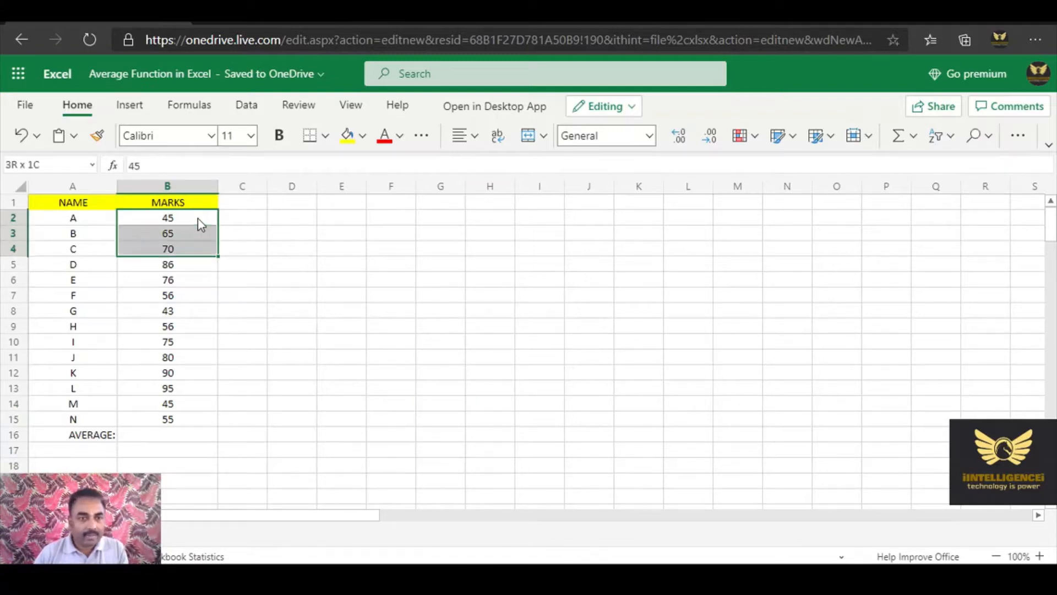
{"action": "key", "text": "shift+Down"}
{"action": "key", "text": "shift+Down"}
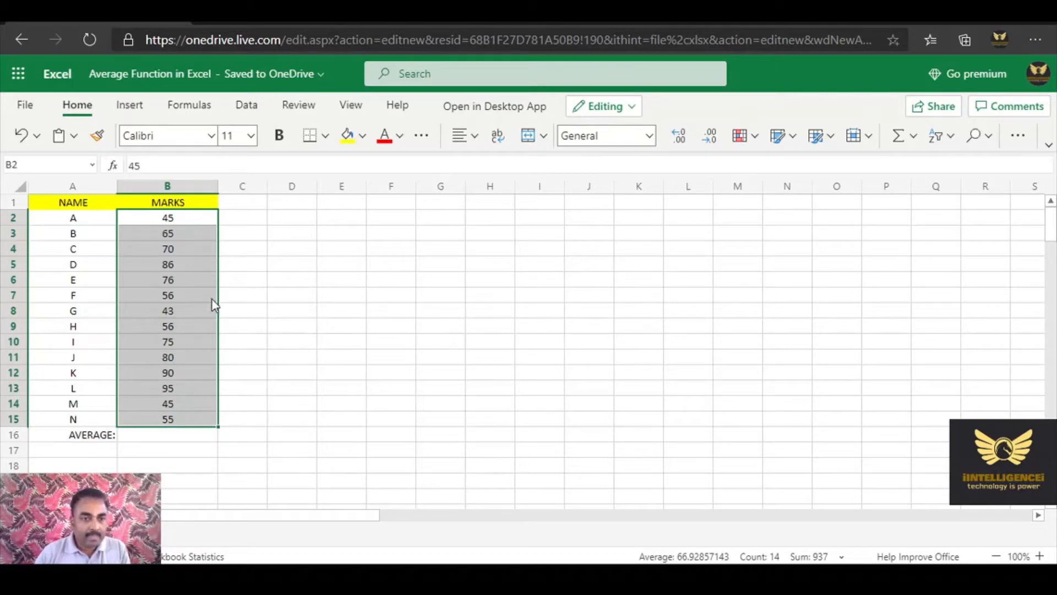
{"action": "left_click", "coordinate": [303, 376]}
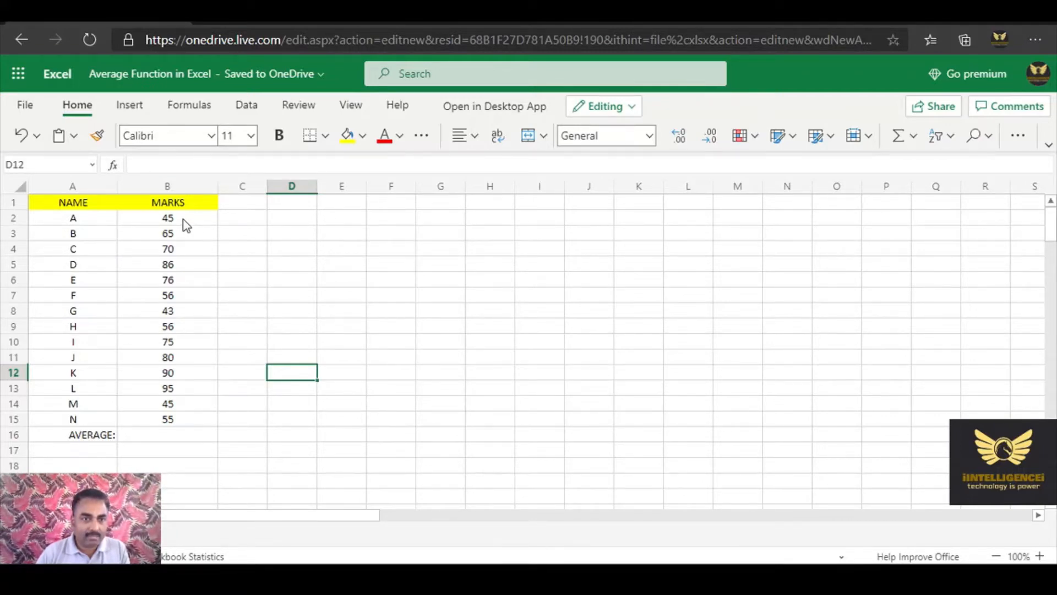
Enter the formula =AVERAGE(B2:B15) in cell B16 to calculate the average of all the marks
{"action": "left_click", "coordinate": [163, 435]}
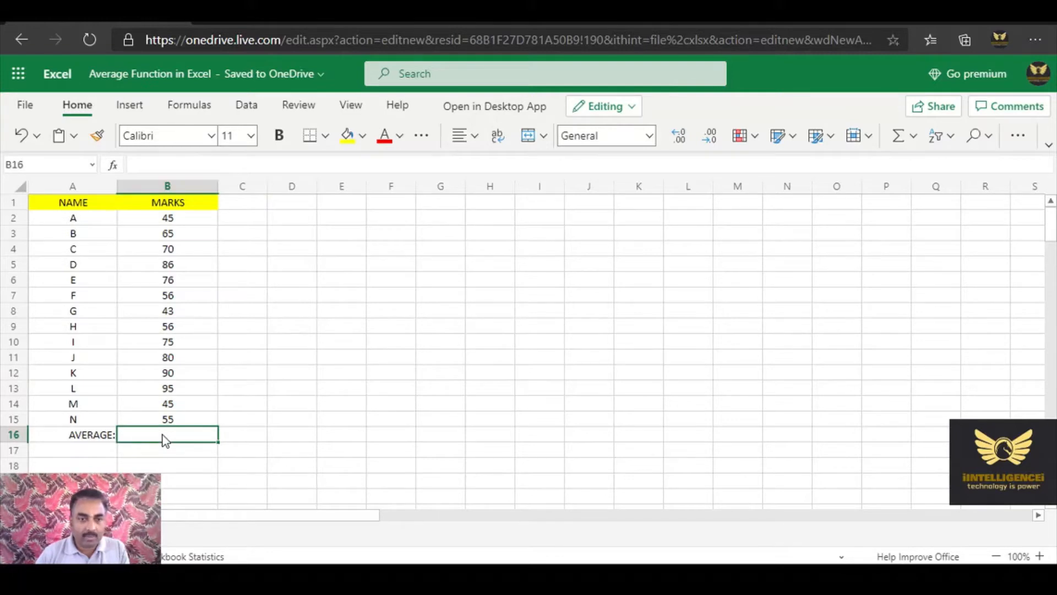
{"action": "type", "text": "="}
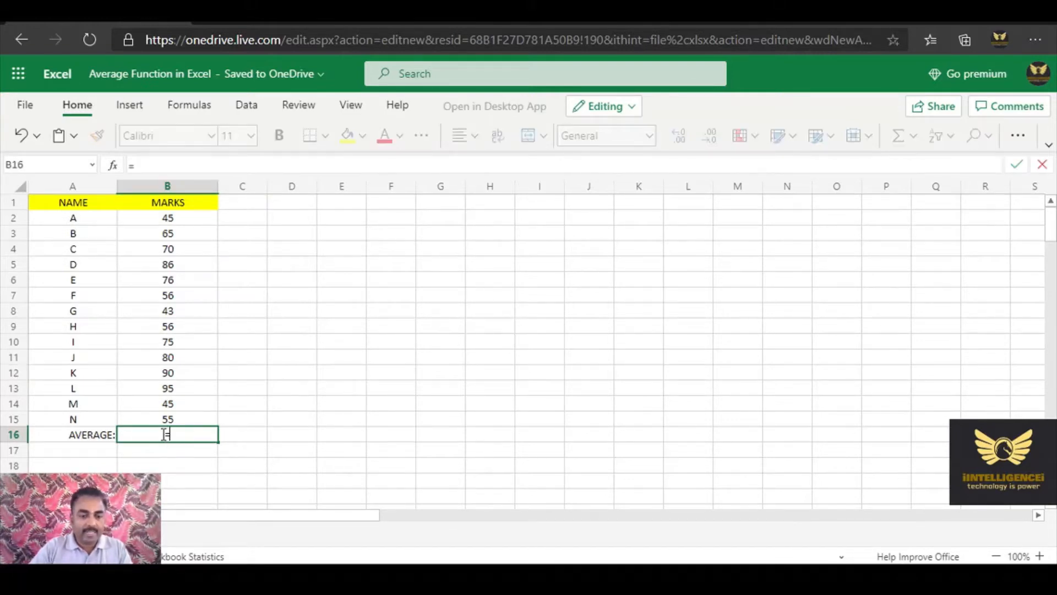
{"action": "type", "text": "averah"}
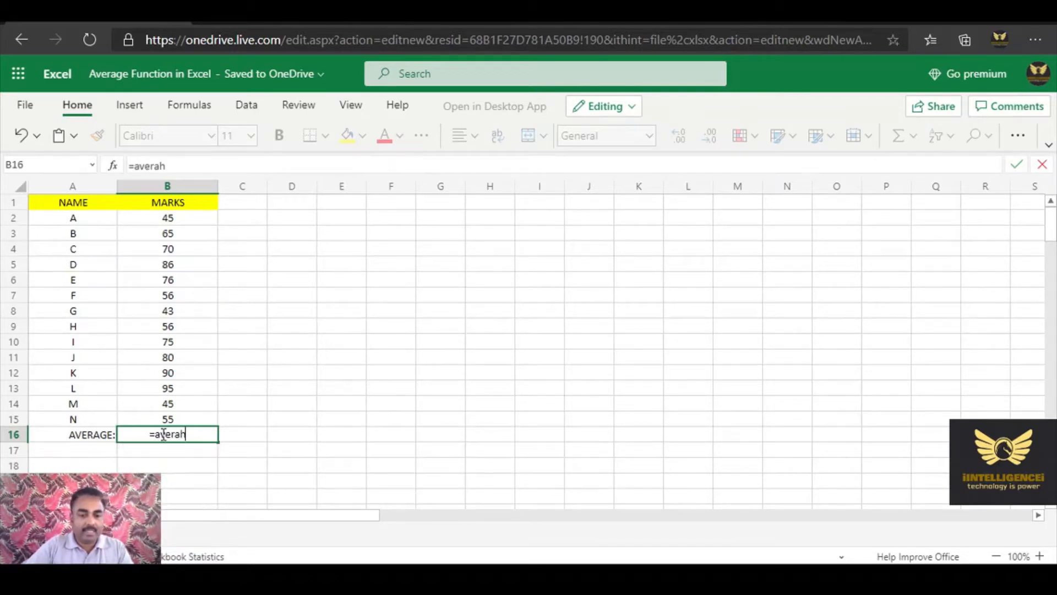
{"action": "key", "text": "BackSpace"}
{"action": "type", "text": "ge"}
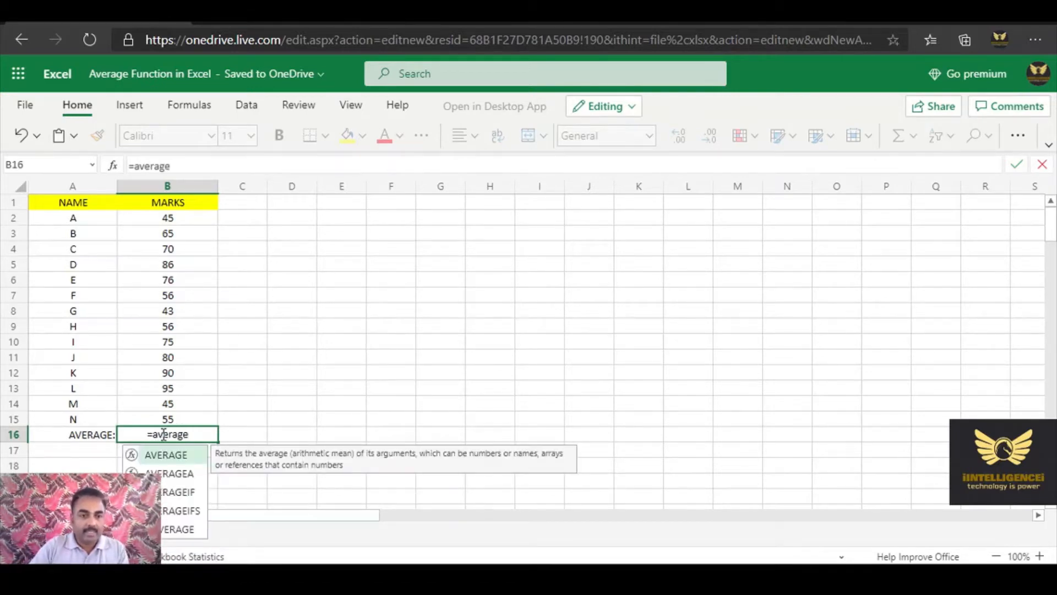
{"action": "type", "text": "("}
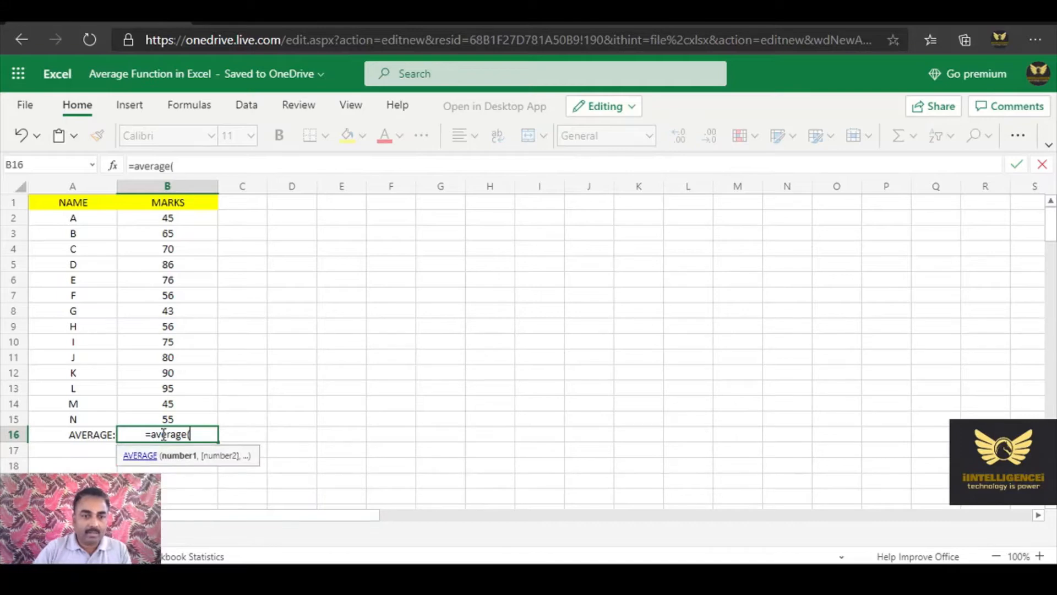
{"action": "left_click", "coordinate": [186, 219]}
{"action": "key", "text": "shift+Down"}
{"action": "key", "text": "shift+Down"}
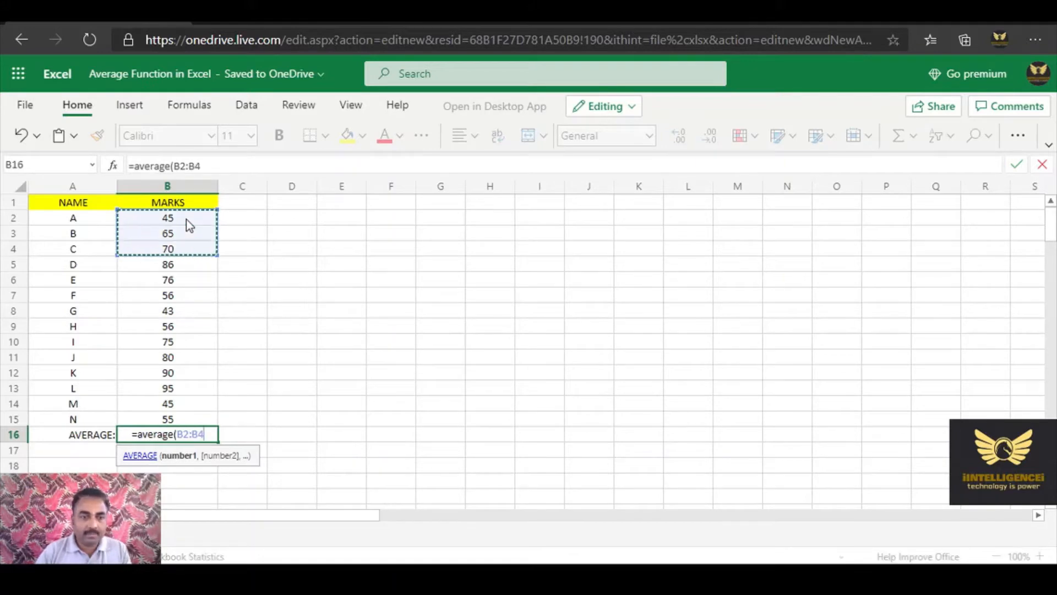
{"action": "key", "text": "shift+Down"}
{"action": "key", "text": "shift+Down"}
{"action": "key", "text": "shift+Down"}
{"action": "key", "text": "shift+Down"}
{"action": "key", "text": "shift+Down"}
{"action": "key", "text": "shift+Down"}
{"action": "key", "text": "shift+Down"}
{"action": "key", "text": "shift+Down"}
{"action": "key", "text": "shift+Down"}
{"action": "key", "text": "shift+Down"}
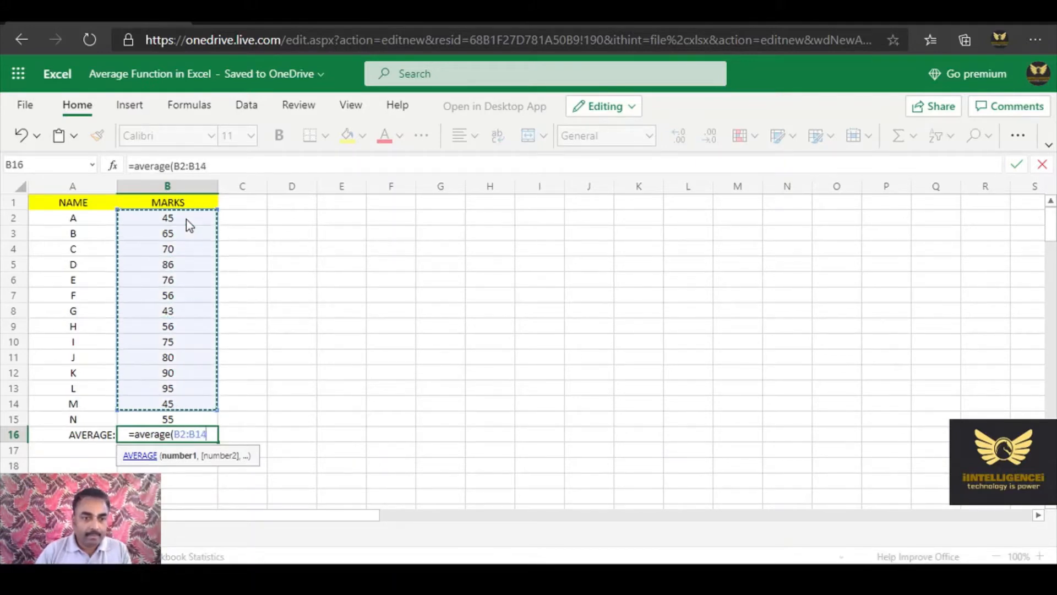
{"action": "key", "text": "shift+Down"}
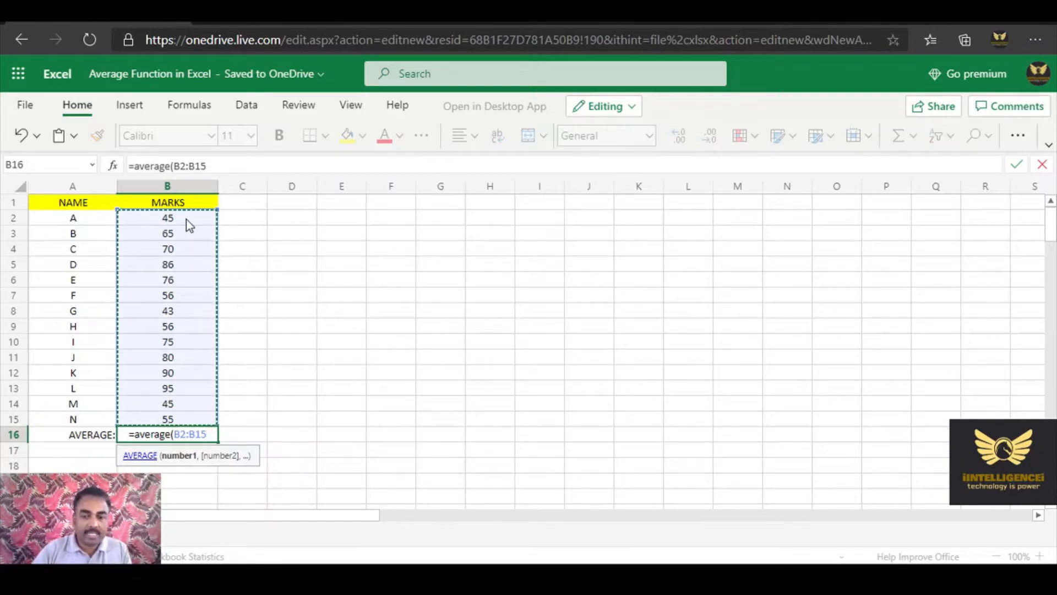
{"action": "type", "text": ")"}
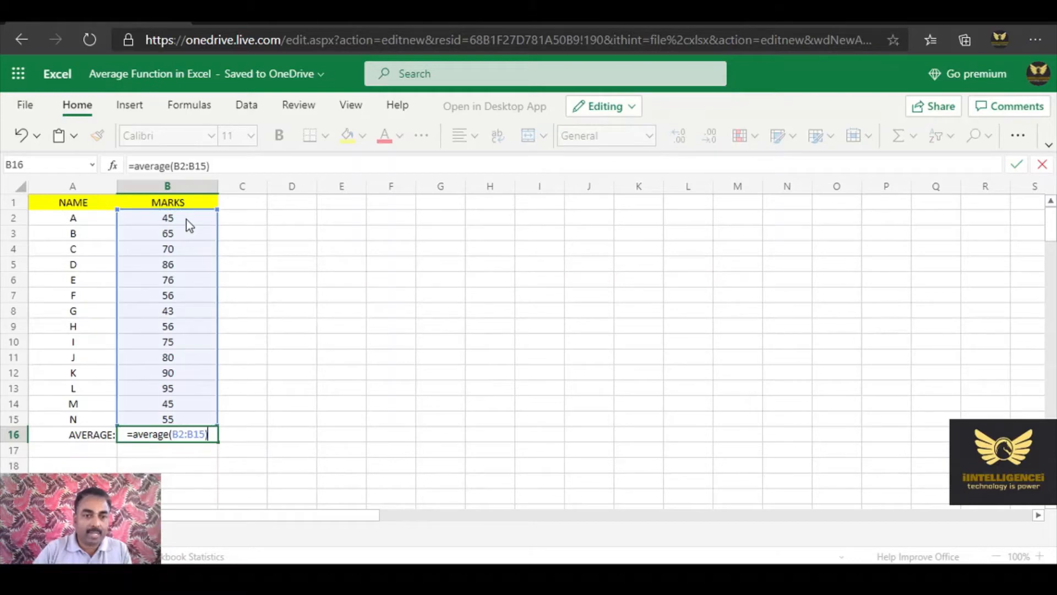
{"action": "key", "text": "Return"}
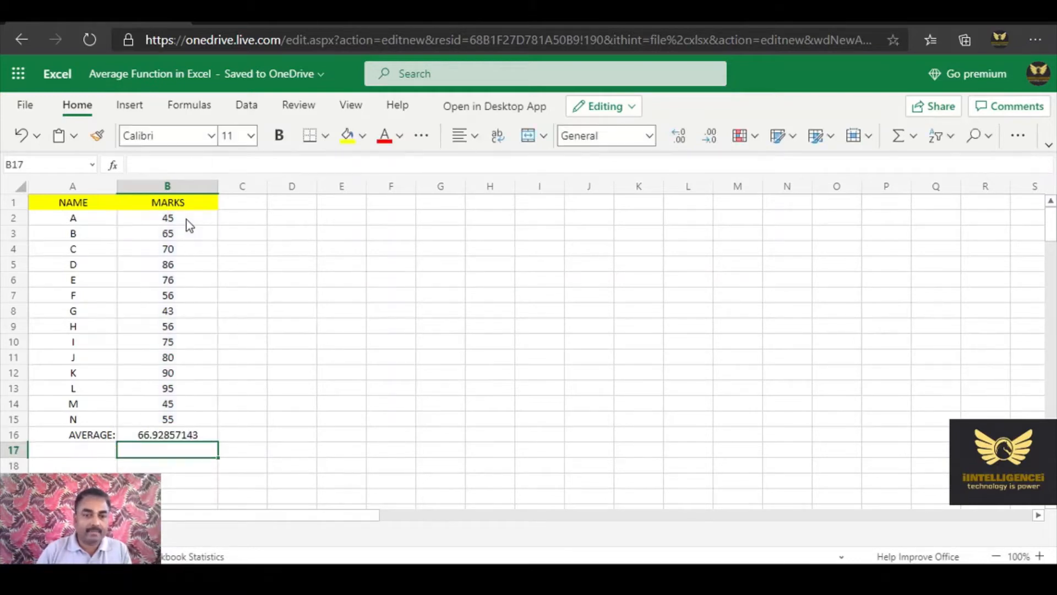
Fill the average result cell B16 with yellow
{"action": "left_click", "coordinate": [172, 436]}
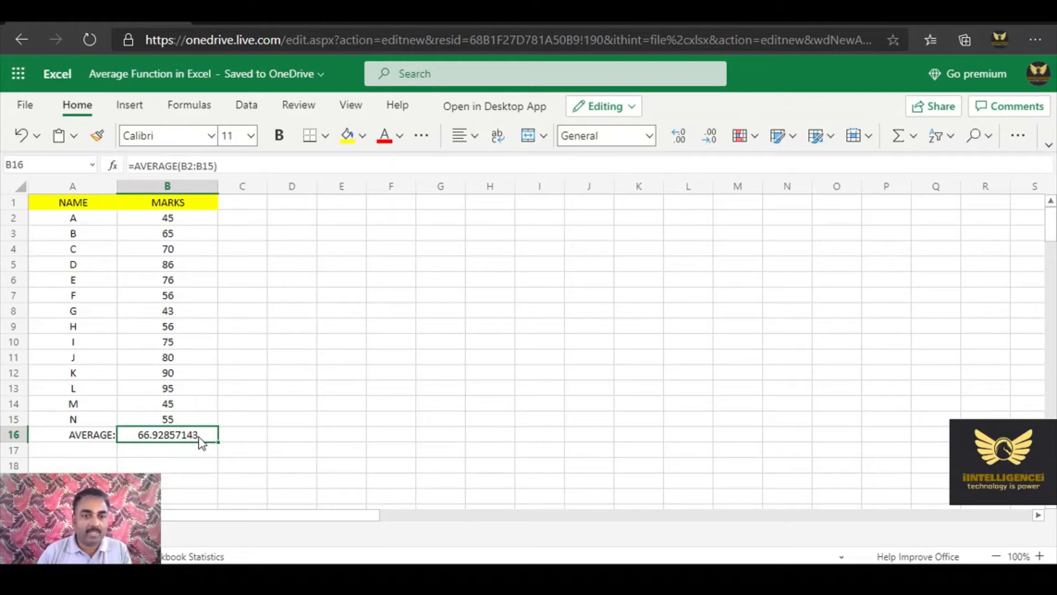
{"action": "left_click", "coordinate": [357, 145]}
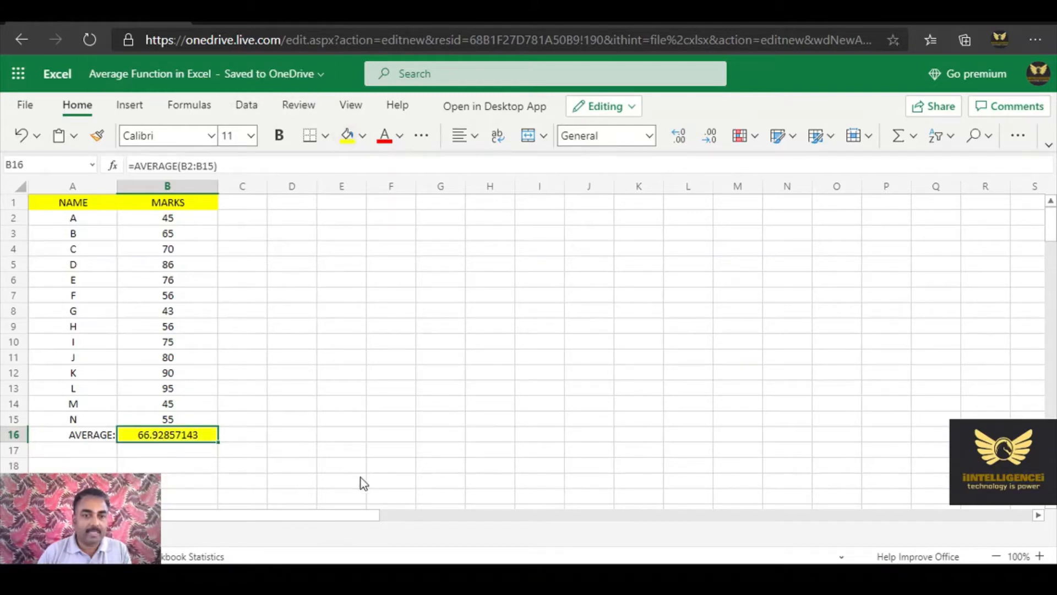
{"action": "left_click", "coordinate": [409, 419]}
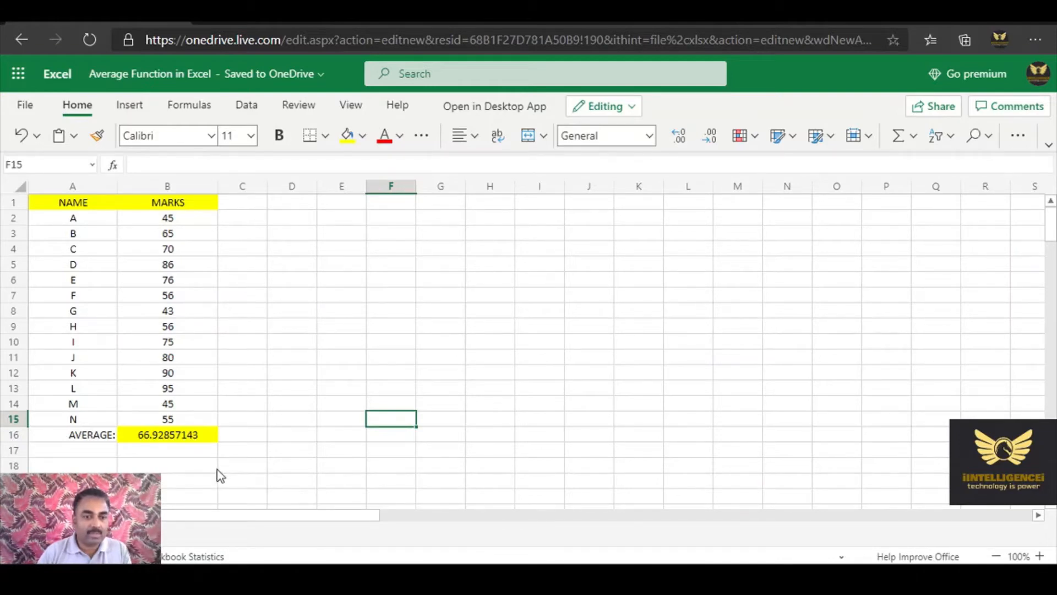
{"action": "left_click", "coordinate": [191, 435]}
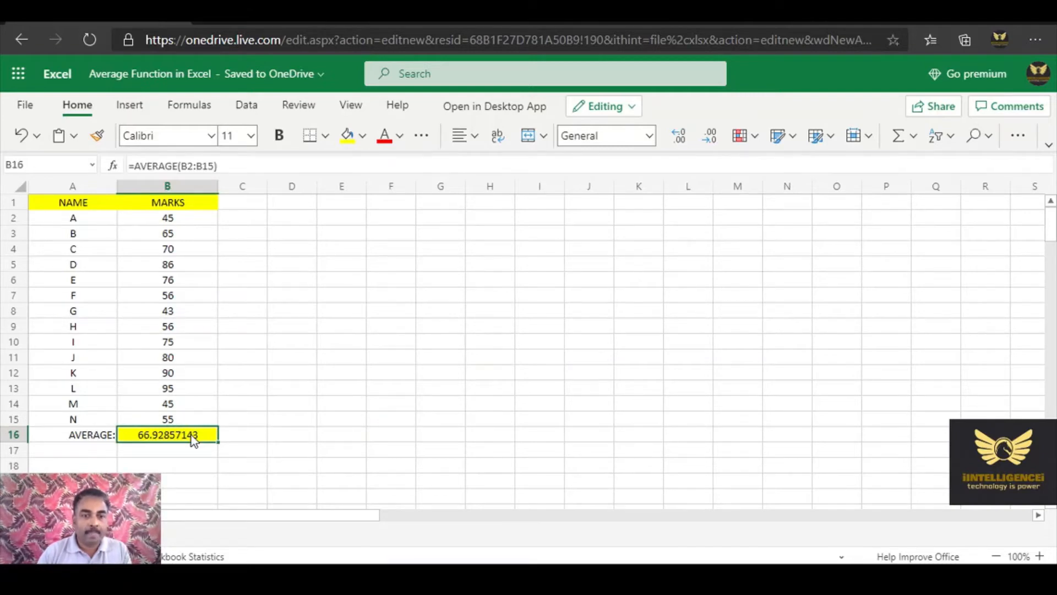
Enter the formula =AVERAGE(100,200) in cell E13 to average two typed numbers
{"action": "left_click", "coordinate": [330, 394]}
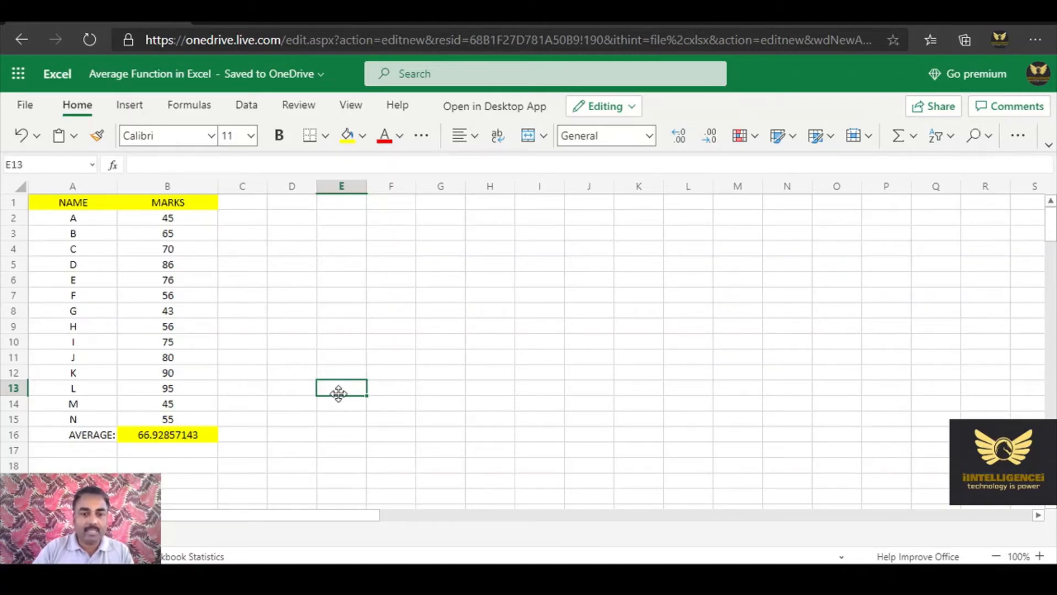
{"action": "type", "text": "=a"}
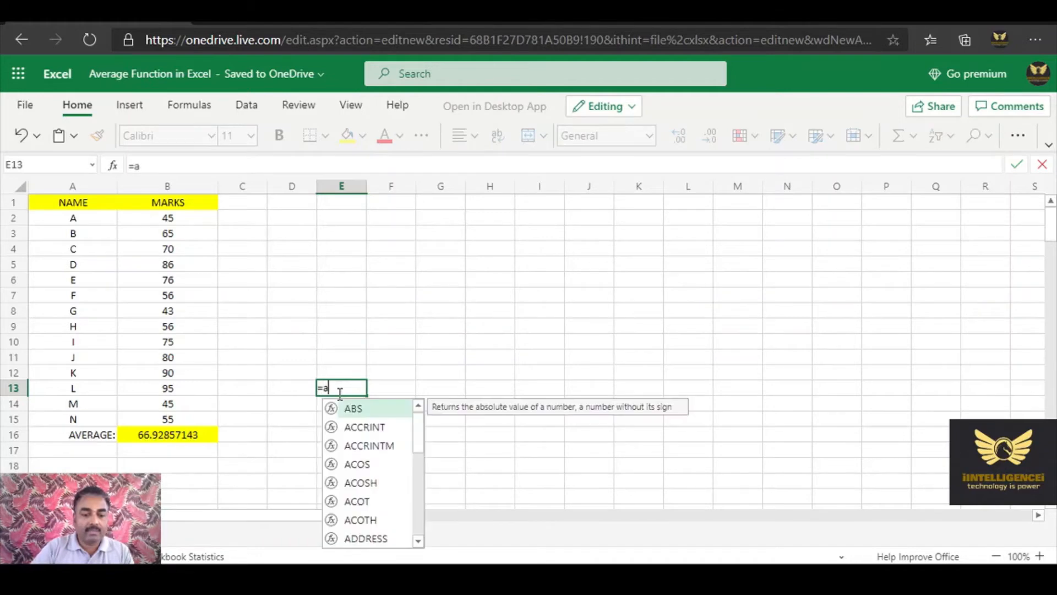
{"action": "type", "text": "verage"}
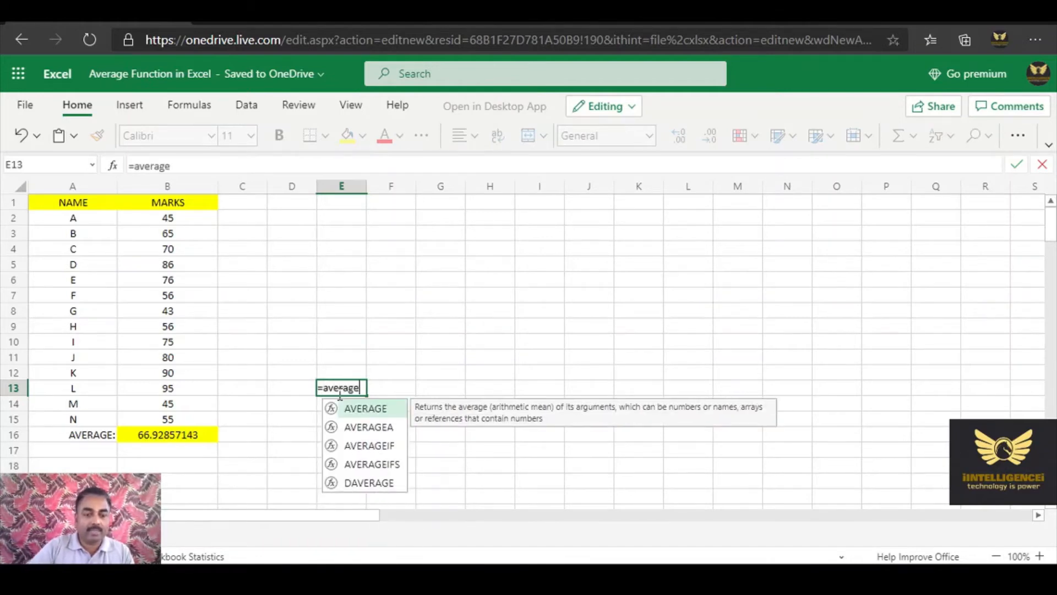
{"action": "type", "text": "("}
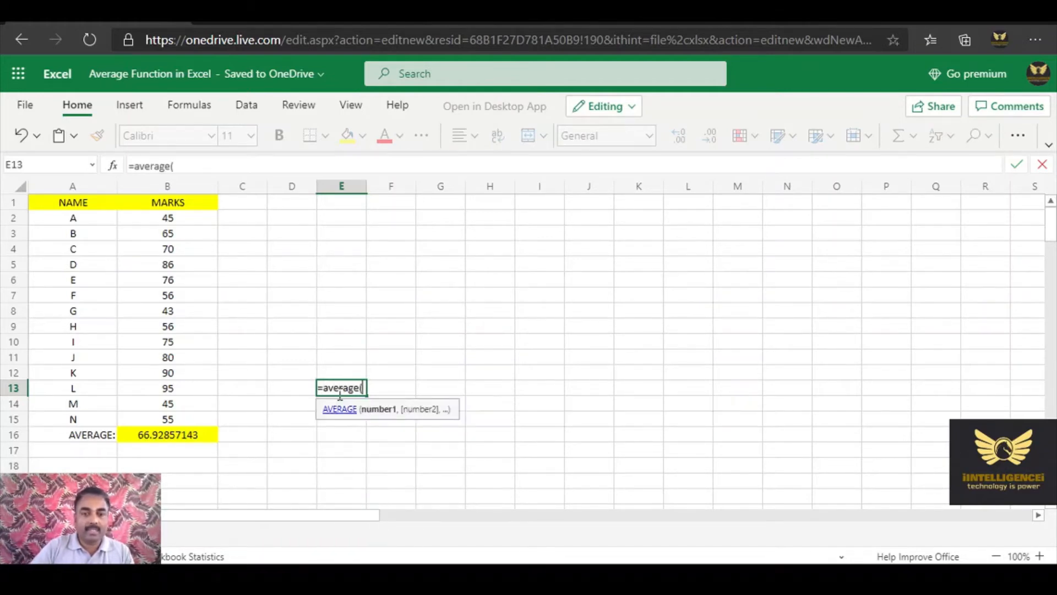
{"action": "type", "text": "1"}
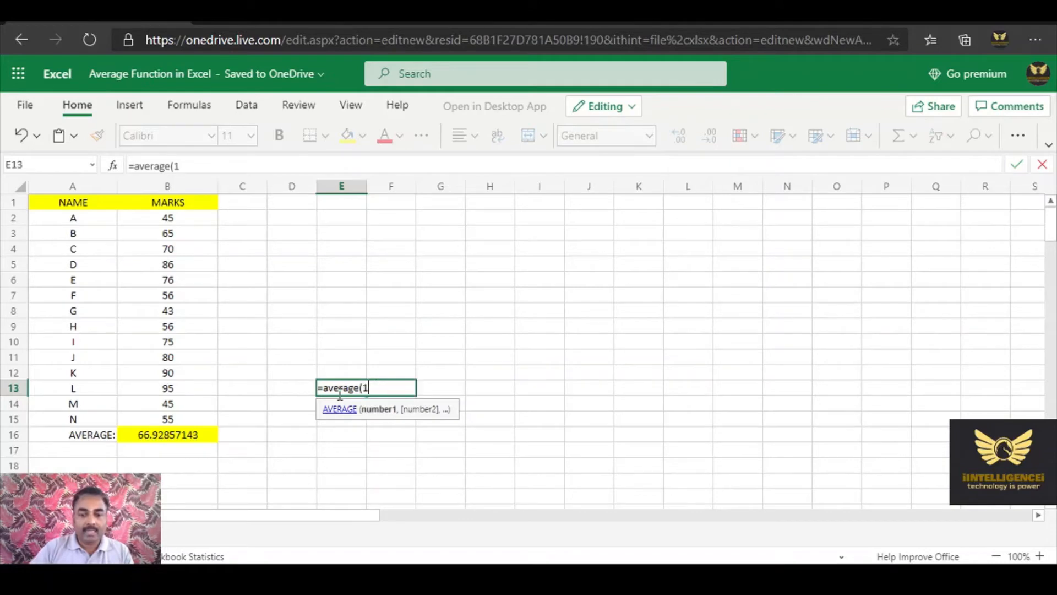
{"action": "type", "text": "00,200"}
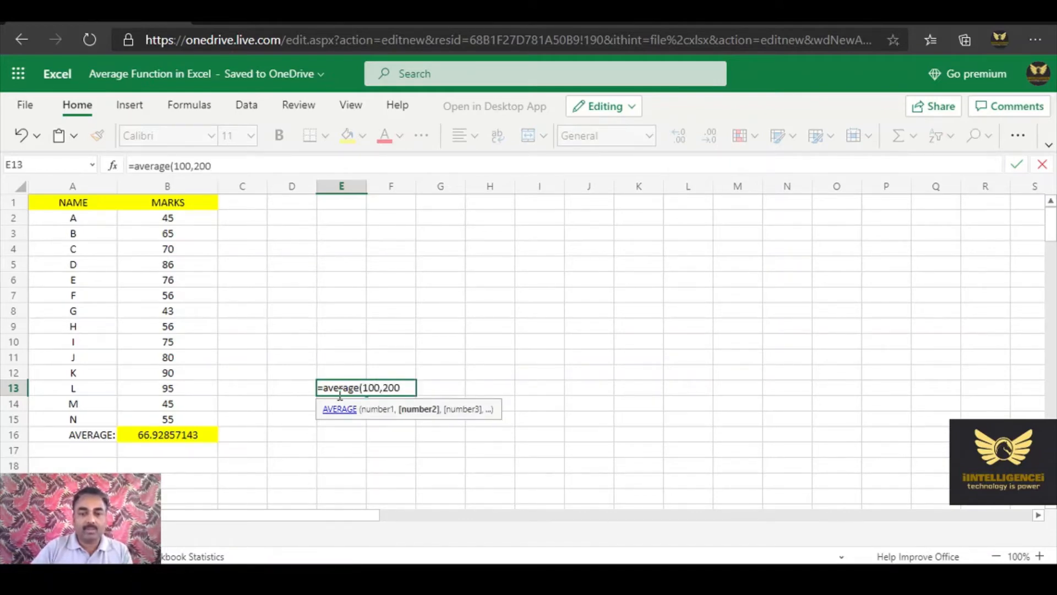
{"action": "type", "text": ")"}
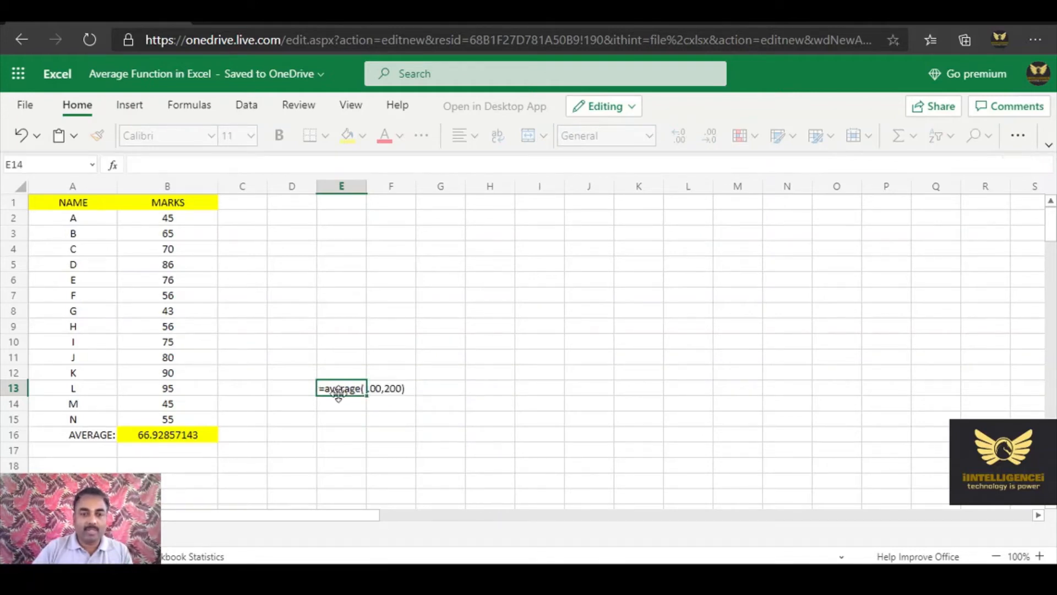
{"action": "key", "text": "Return"}
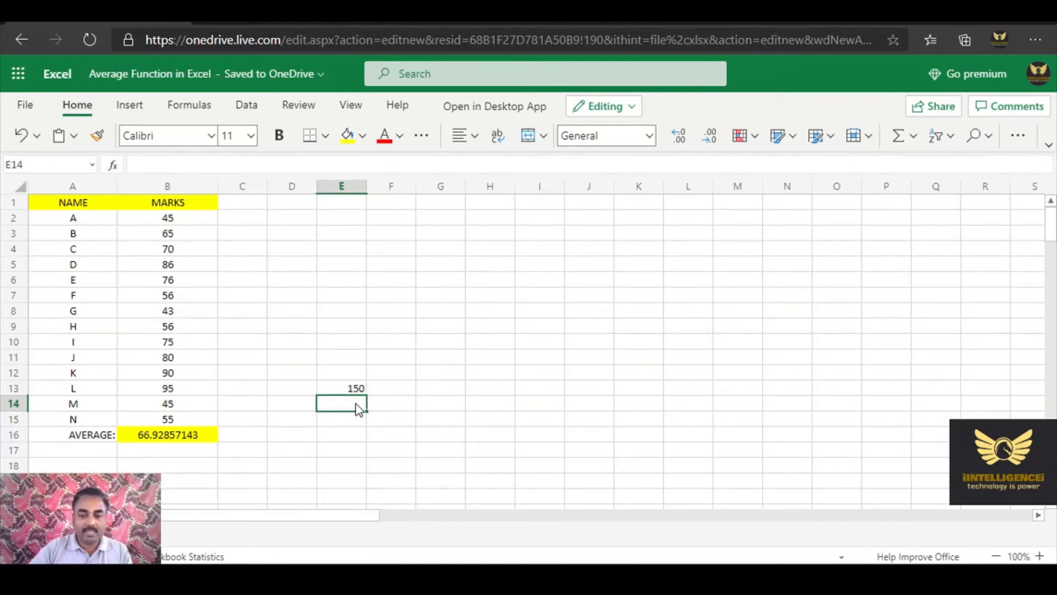
Enter the formula =AVERAGE(100,200,300) in cell E14 to average three typed numbers
{"action": "type", "text": "="}
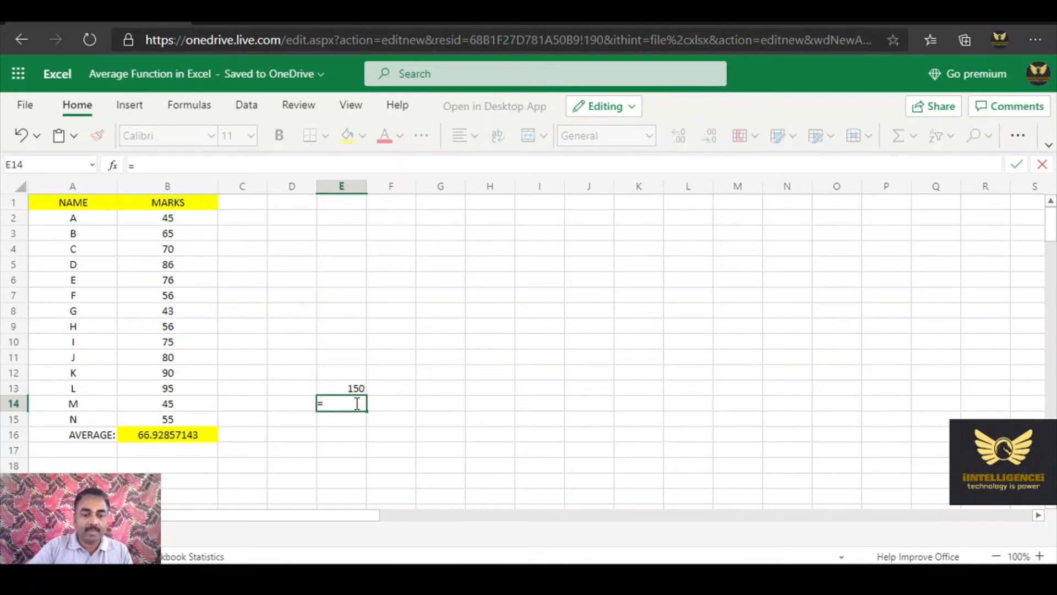
{"action": "type", "text": "avera"}
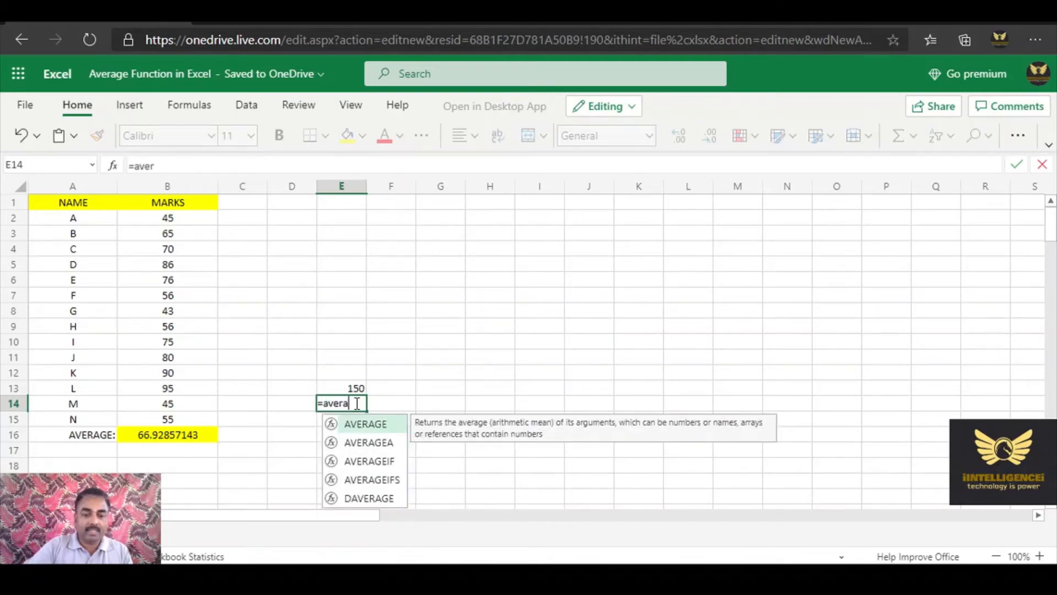
{"action": "type", "text": "ge("}
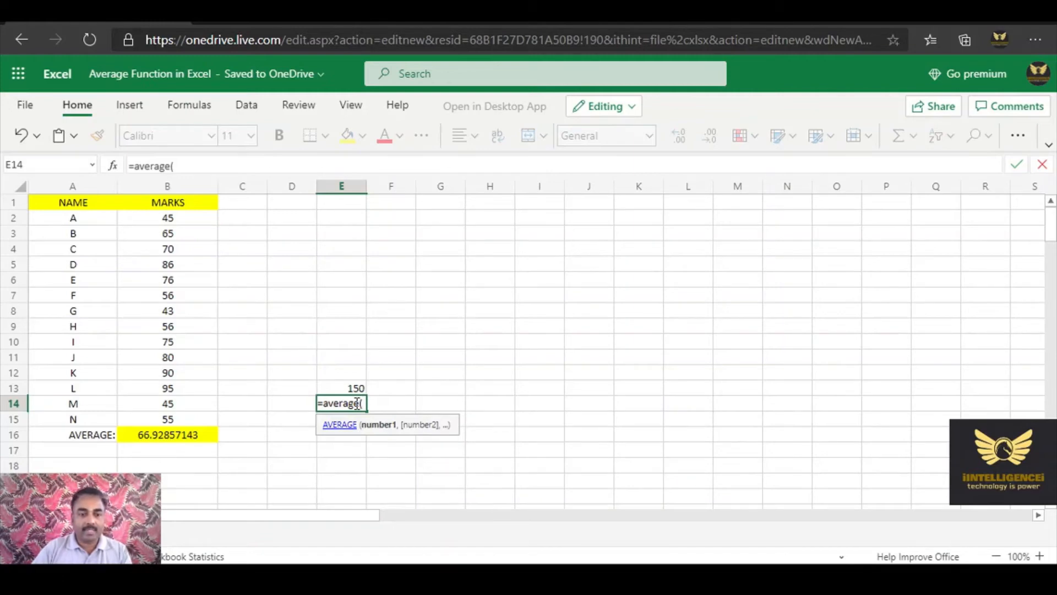
{"action": "type", "text": "100"}
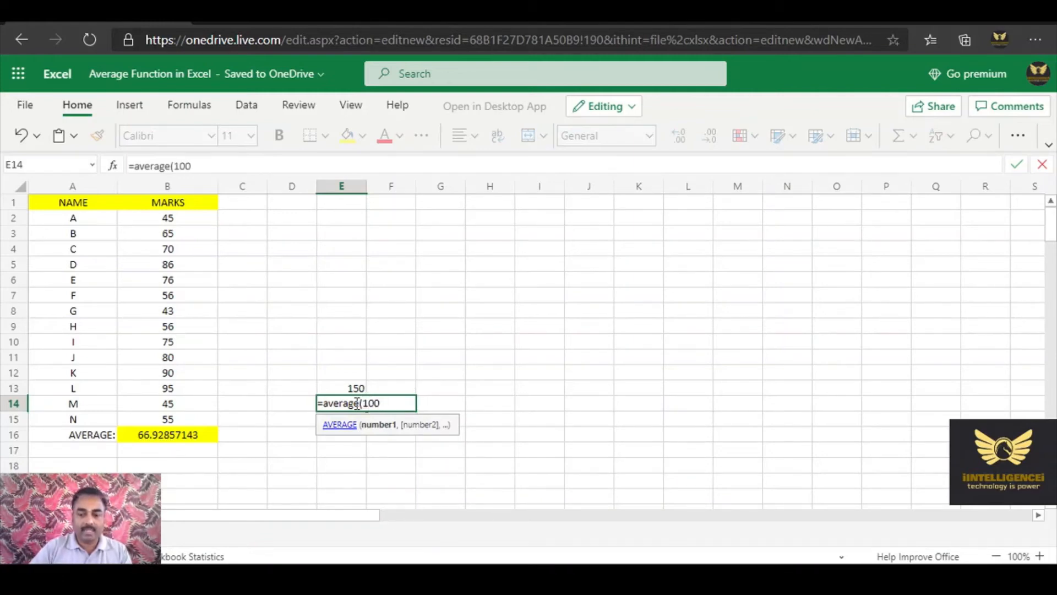
{"action": "type", "text": ",200"}
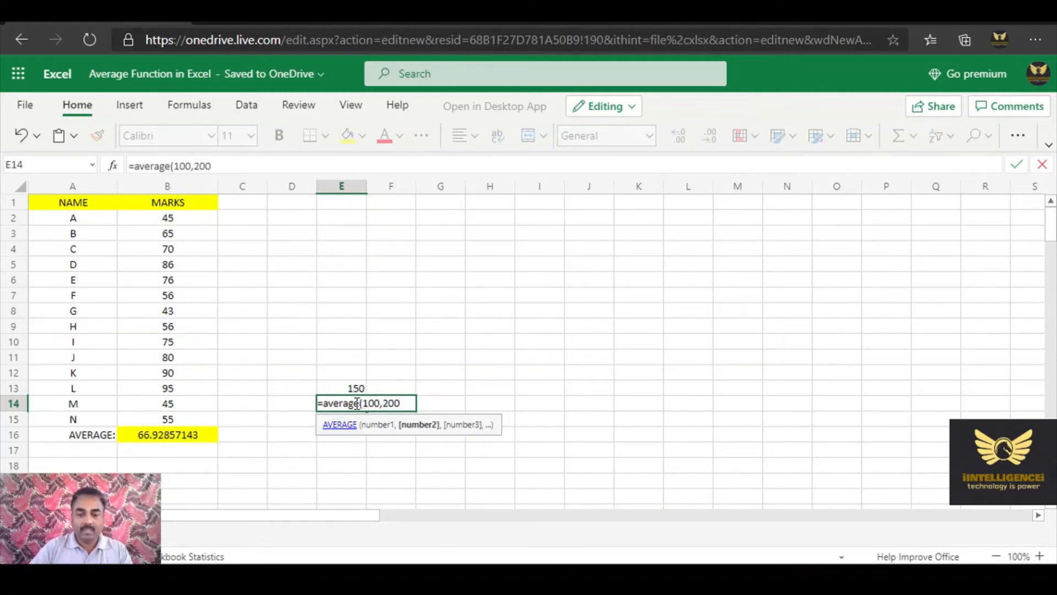
{"action": "type", "text": ",300)"}
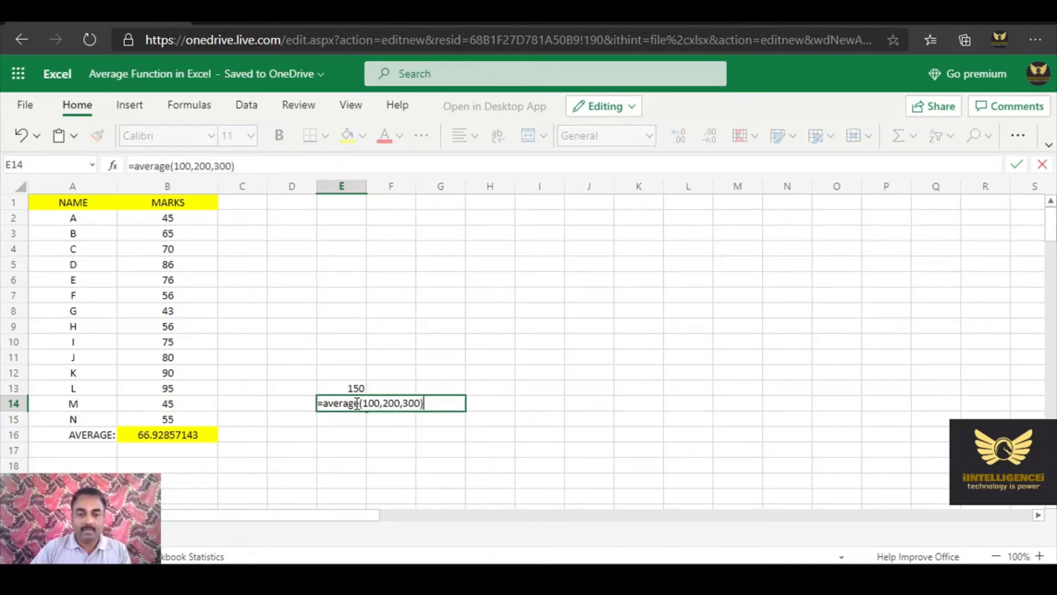
{"action": "key", "text": "Return"}
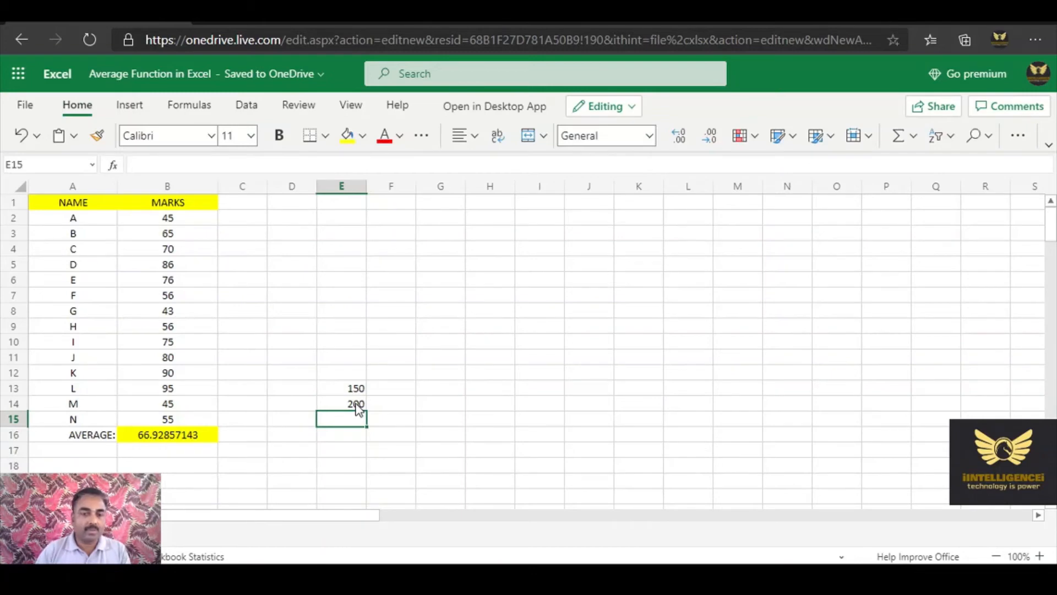
Review the average formulas in cells E14, E13 and B16
{"action": "left_click", "coordinate": [343, 406]}
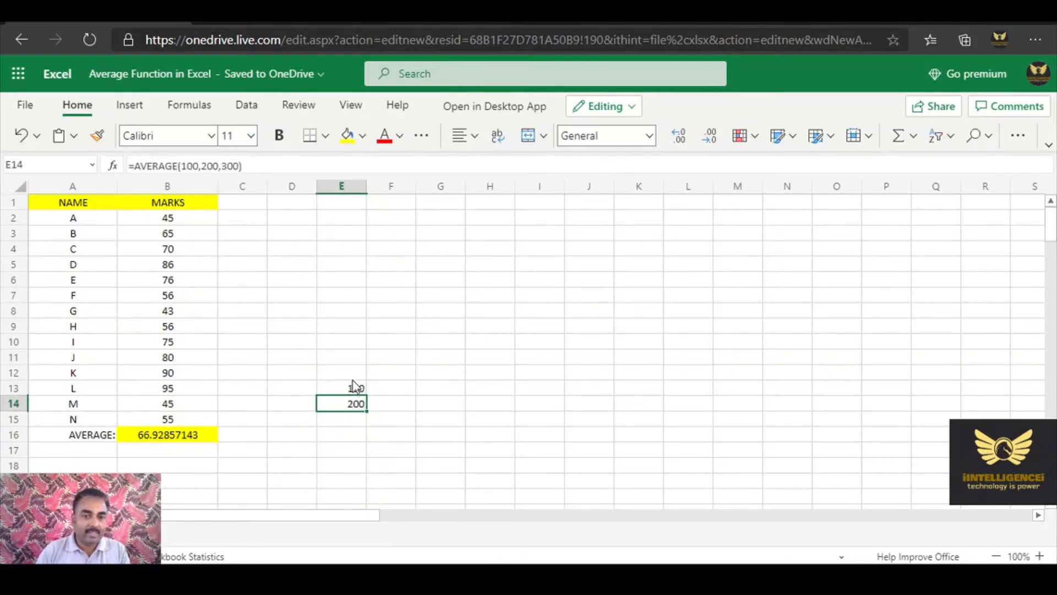
{"action": "left_click", "coordinate": [356, 389]}
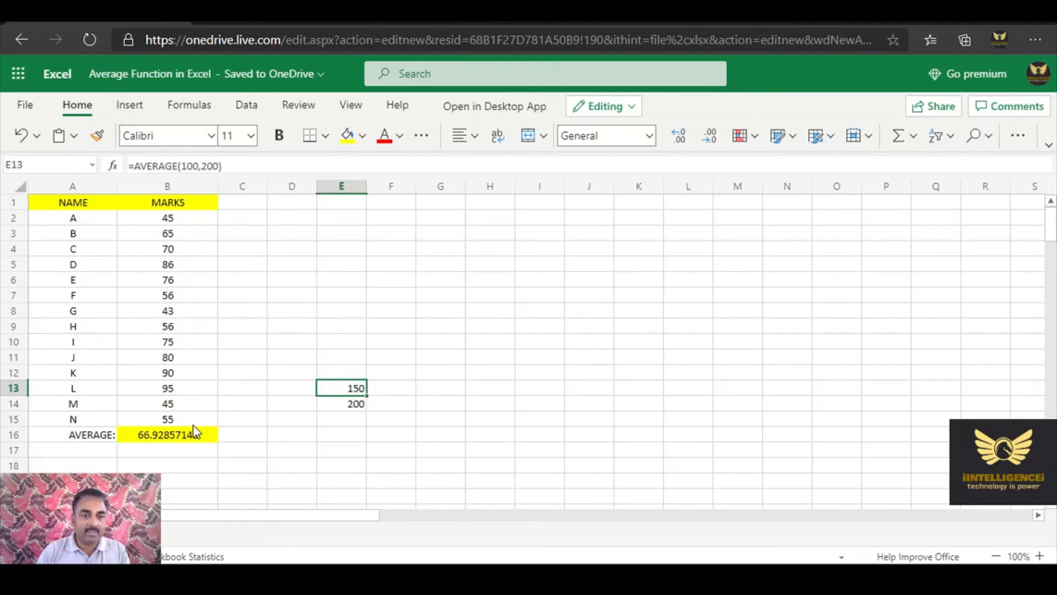
{"action": "left_click", "coordinate": [168, 437]}
{"action": "left_click", "coordinate": [349, 236]}
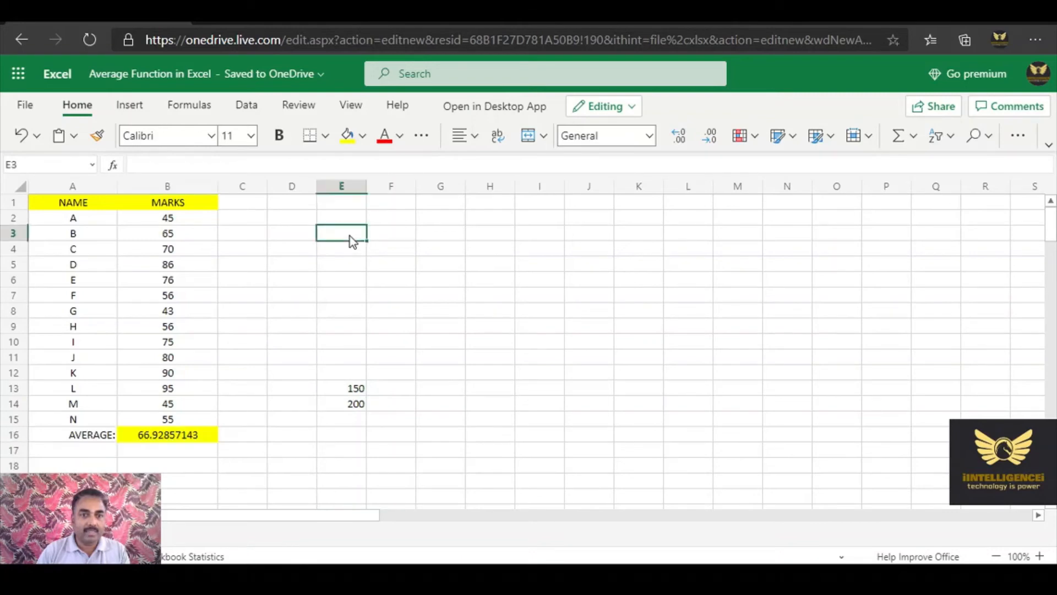
Enter the heading AVEAGE FUNCTION in cell E3 and the letter R in cell D3
{"action": "type", "text": "AV"}
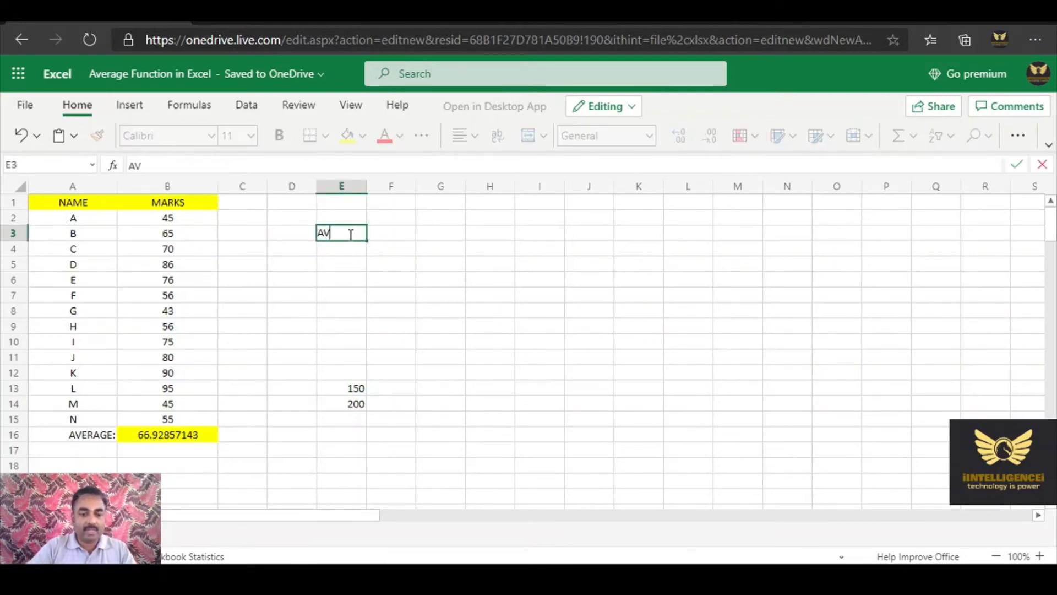
{"action": "type", "text": "EAGE FUN"}
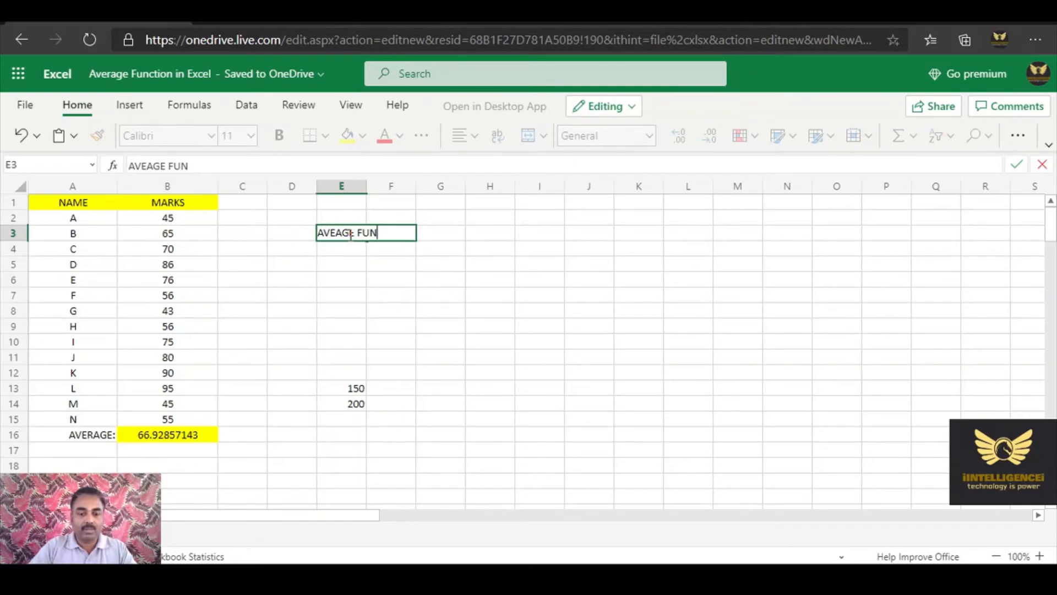
{"action": "type", "text": "CTION"}
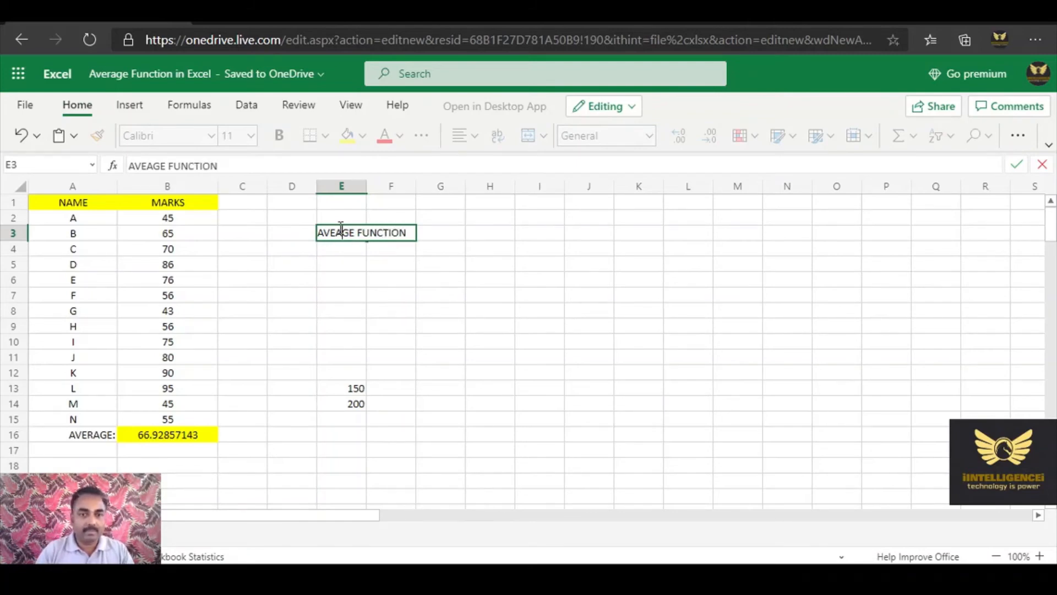
{"action": "key", "text": "Left"}
{"action": "type", "text": "R"}
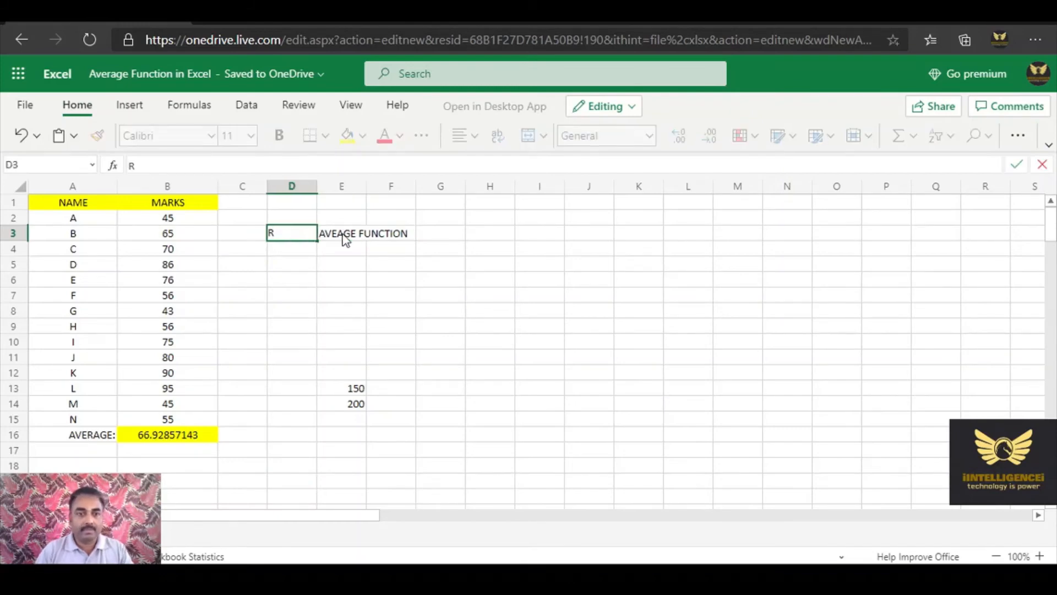
Correct the heading in cell E3 to read AVERAGE FUNCTION
{"action": "left_click", "coordinate": [391, 265]}
{"action": "left_click", "coordinate": [338, 232]}
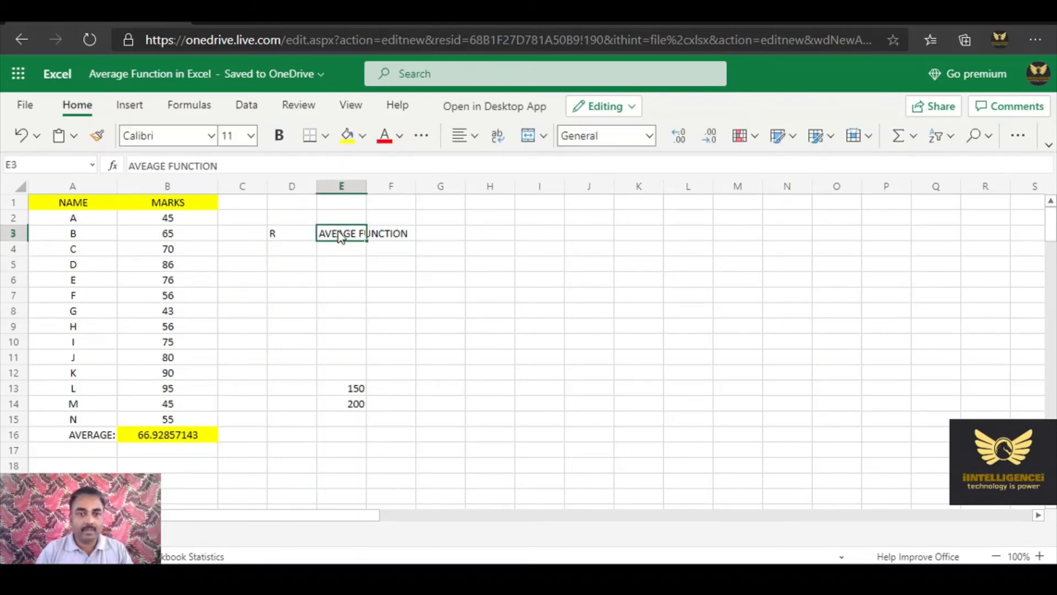
{"action": "double_click", "coordinate": [338, 231]}
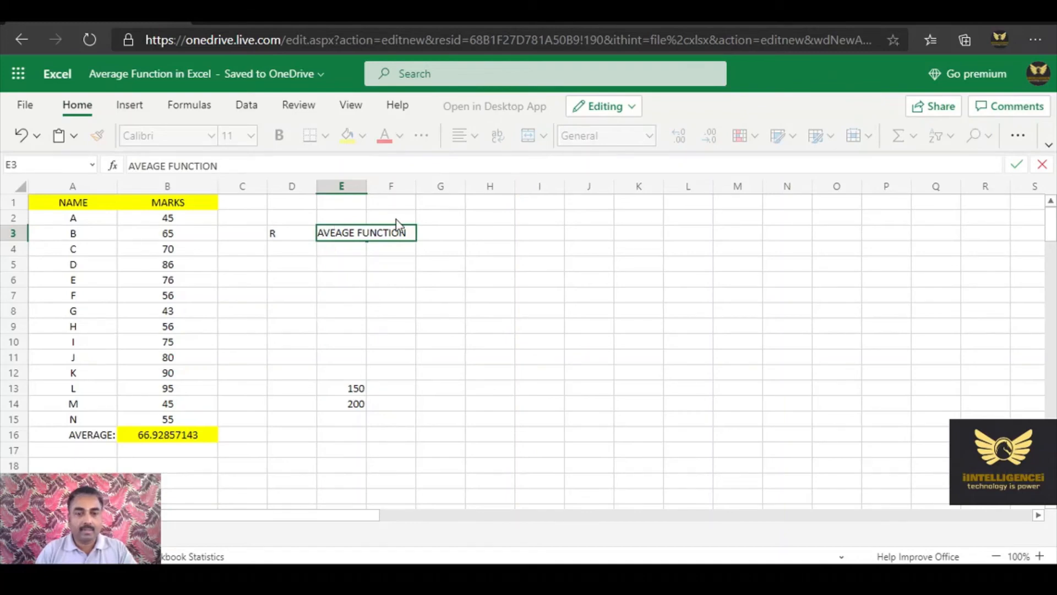
{"action": "type", "text": "R"}
{"action": "left_click", "coordinate": [581, 313]}
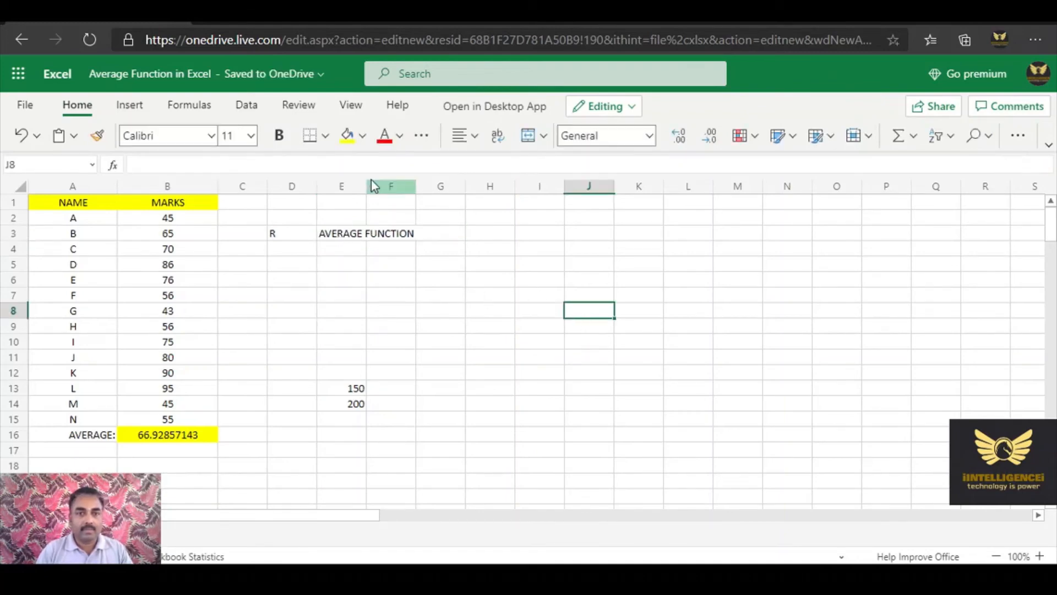
Widen column E to fit the AVERAGE FUNCTION heading and fill cell E3 with yellow
{"action": "left_click_drag", "start_coordinate": [367, 186], "coordinate": [424, 186]}
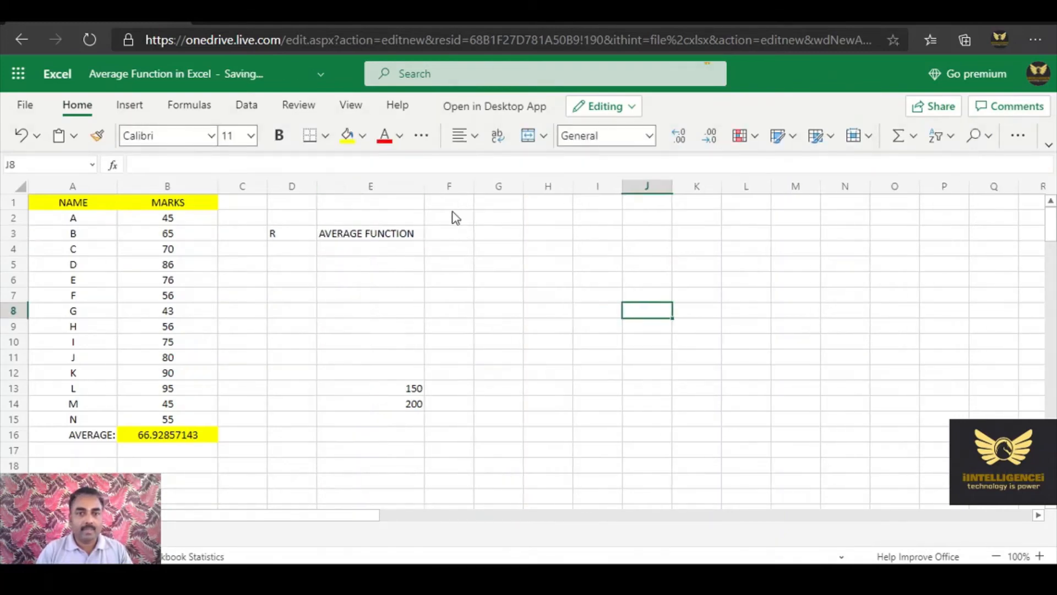
{"action": "left_click", "coordinate": [384, 234]}
{"action": "left_click", "coordinate": [347, 136]}
{"action": "left_click", "coordinate": [525, 248]}
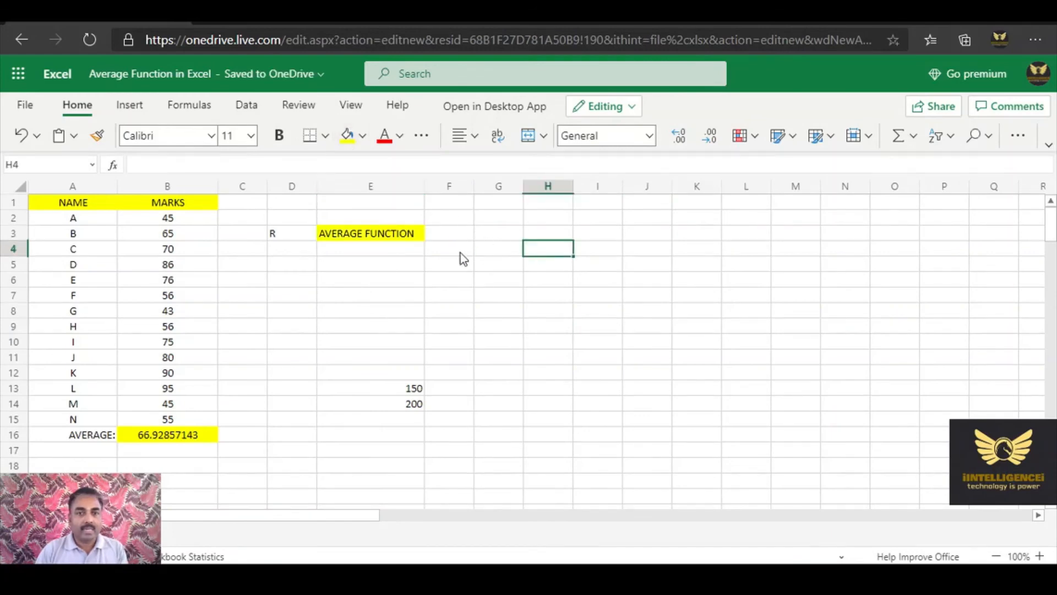